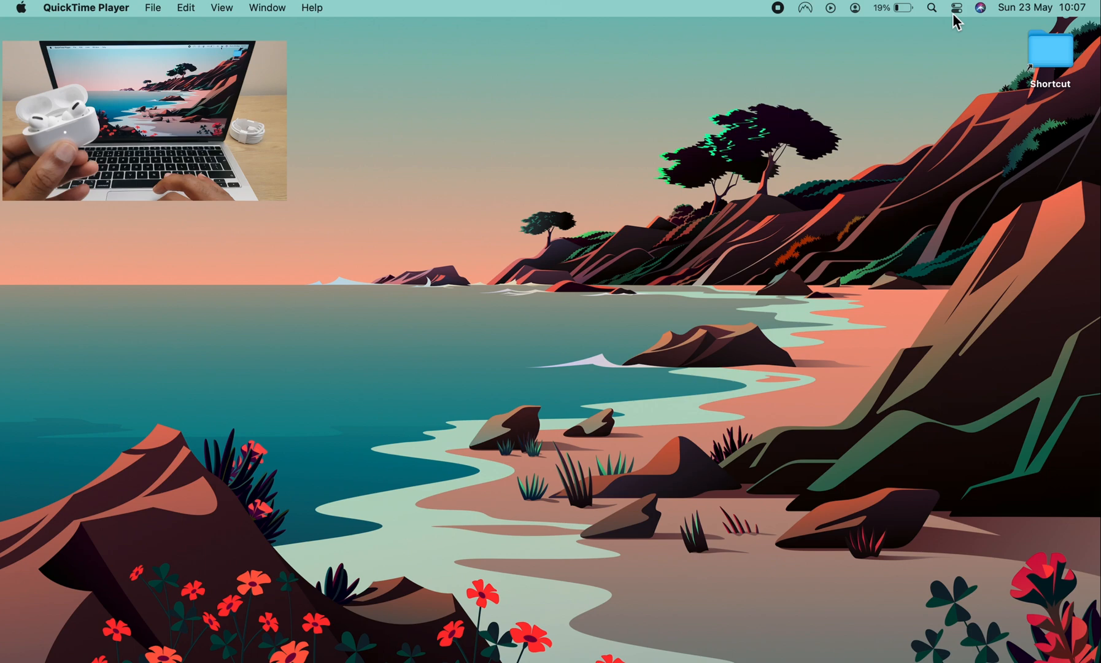
Reach Bluetooth Preferences from the menu-bar Control Center's Bluetooth tile.
{"action": "left_click", "coordinate": [956, 9]}
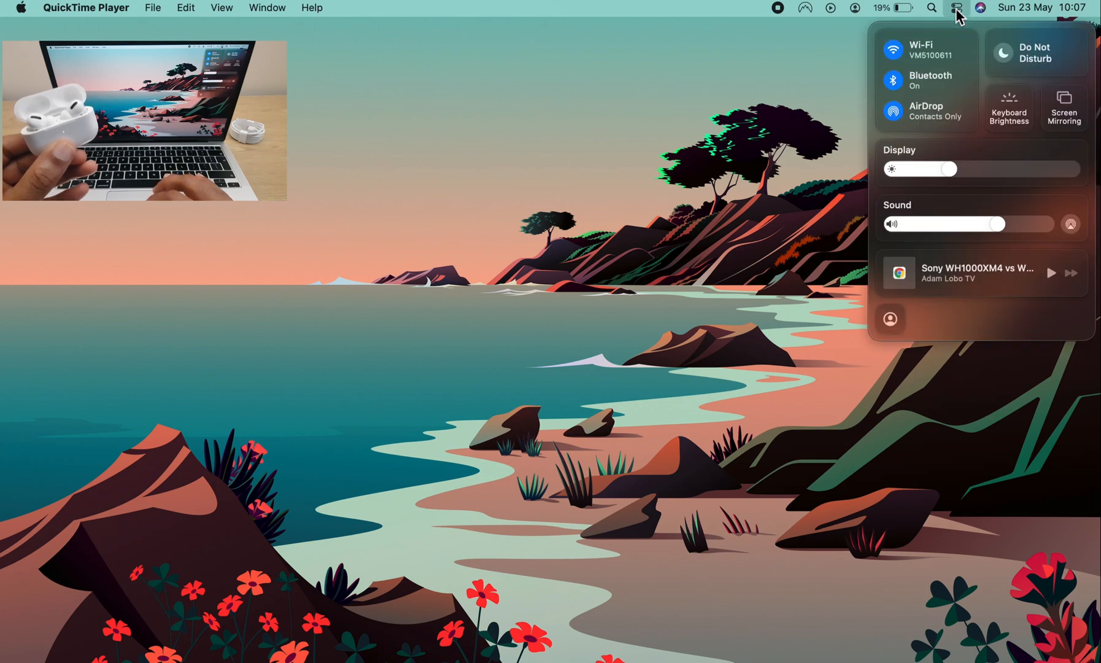
{"action": "left_click", "coordinate": [941, 78]}
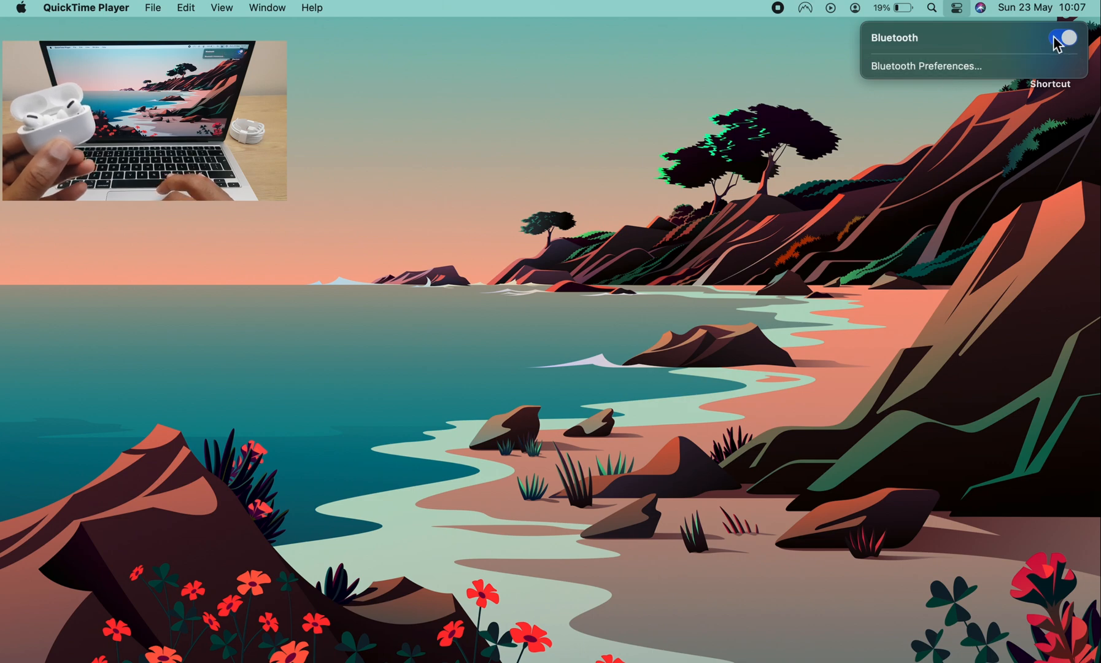
{"action": "left_click", "coordinate": [946, 65]}
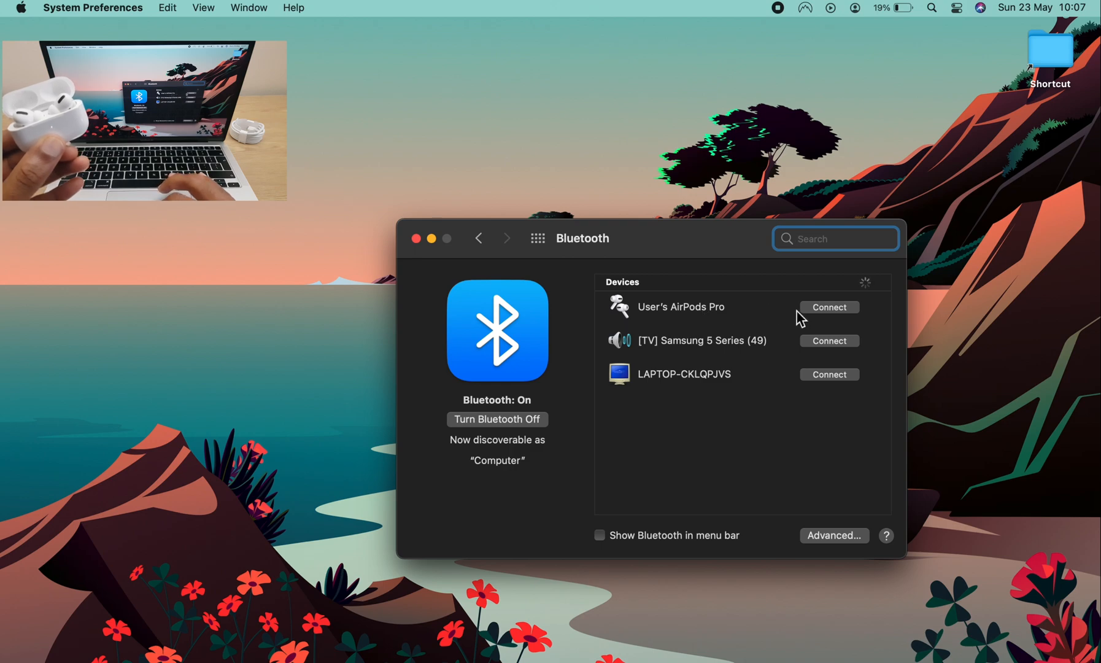
{"action": "left_click", "coordinate": [817, 308]}
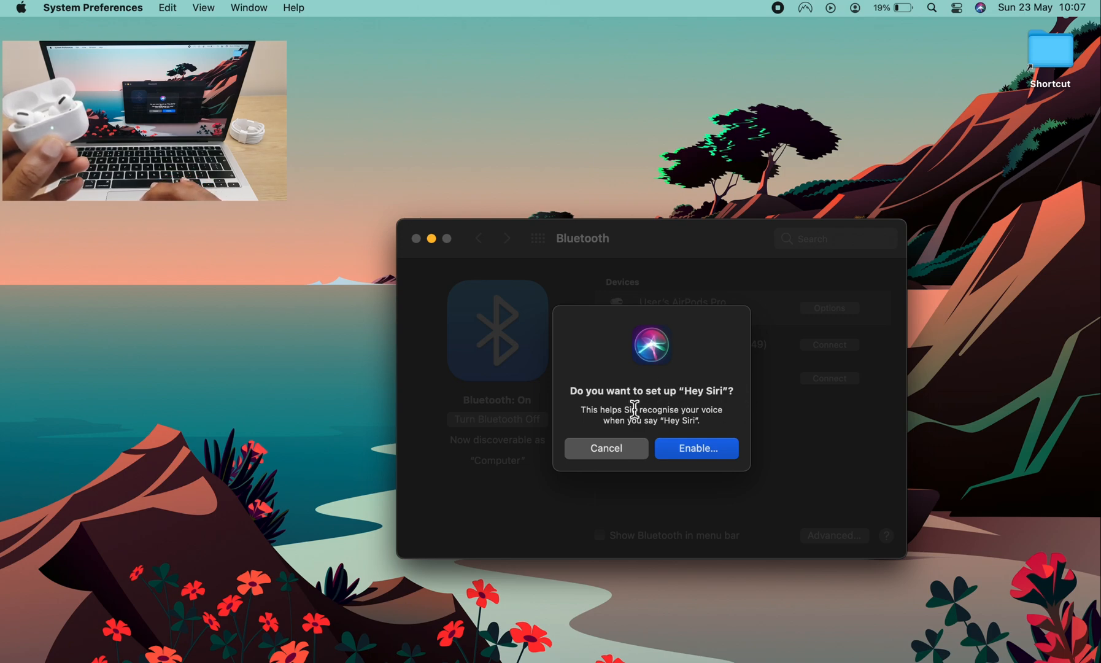
{"action": "left_click", "coordinate": [679, 449]}
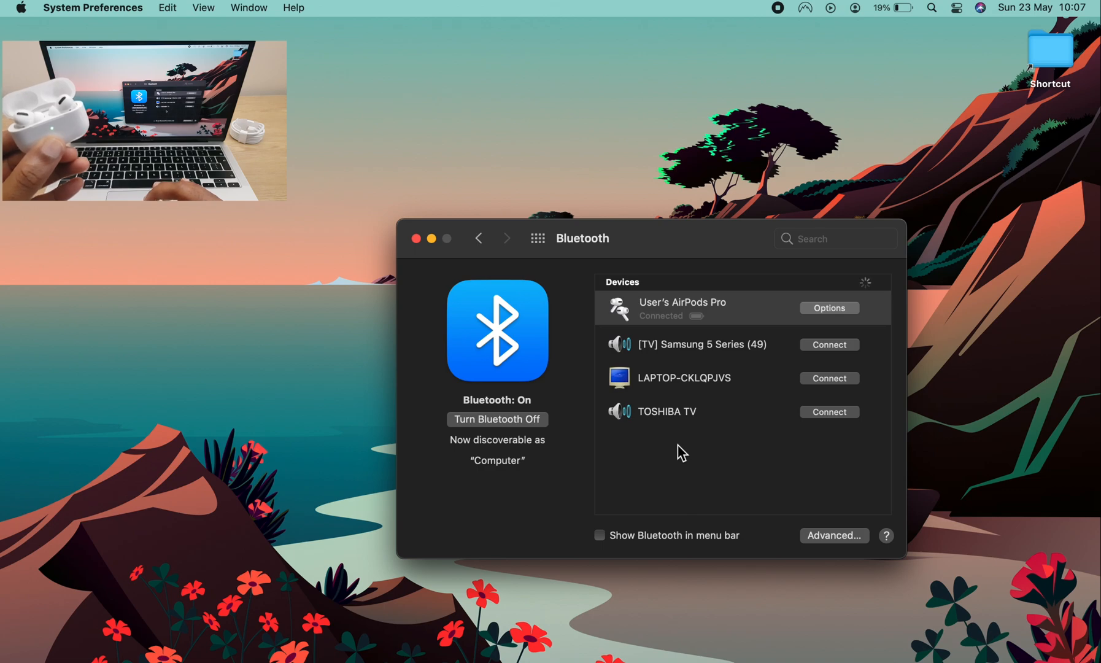
In AirPods Pro Options, keep Noise Control on both press-and-hold menus, add Off to the toggle cycle, and confirm with Done.
{"action": "left_click", "coordinate": [850, 308]}
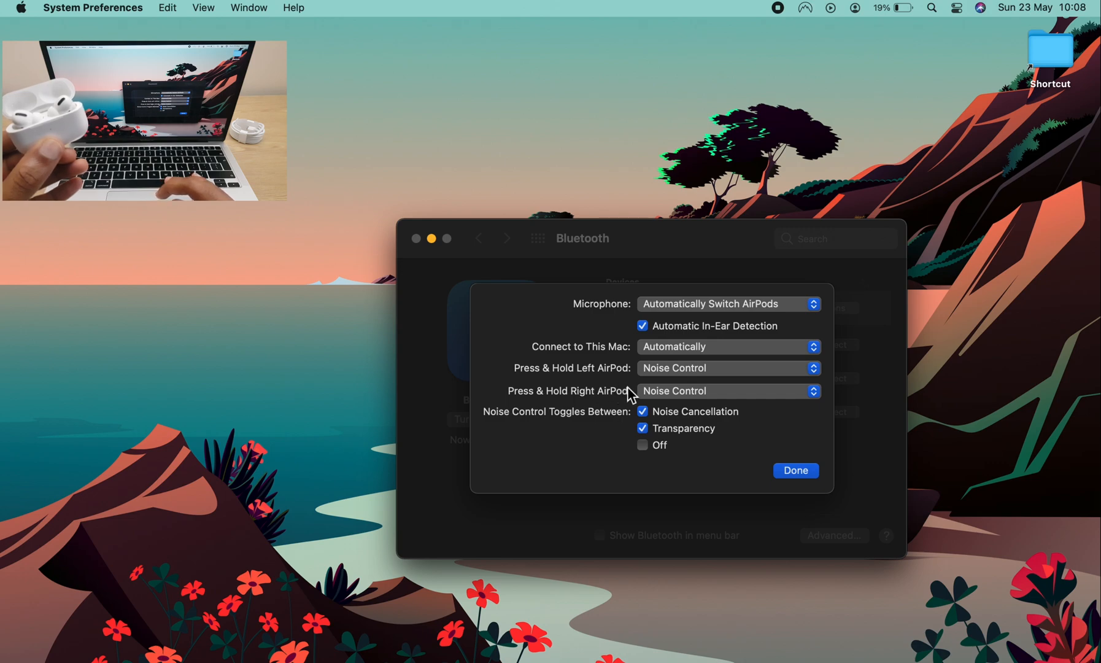
{"action": "left_click", "coordinate": [666, 376]}
{"action": "left_click", "coordinate": [665, 370]}
{"action": "left_click", "coordinate": [664, 392]}
{"action": "left_click", "coordinate": [664, 393]}
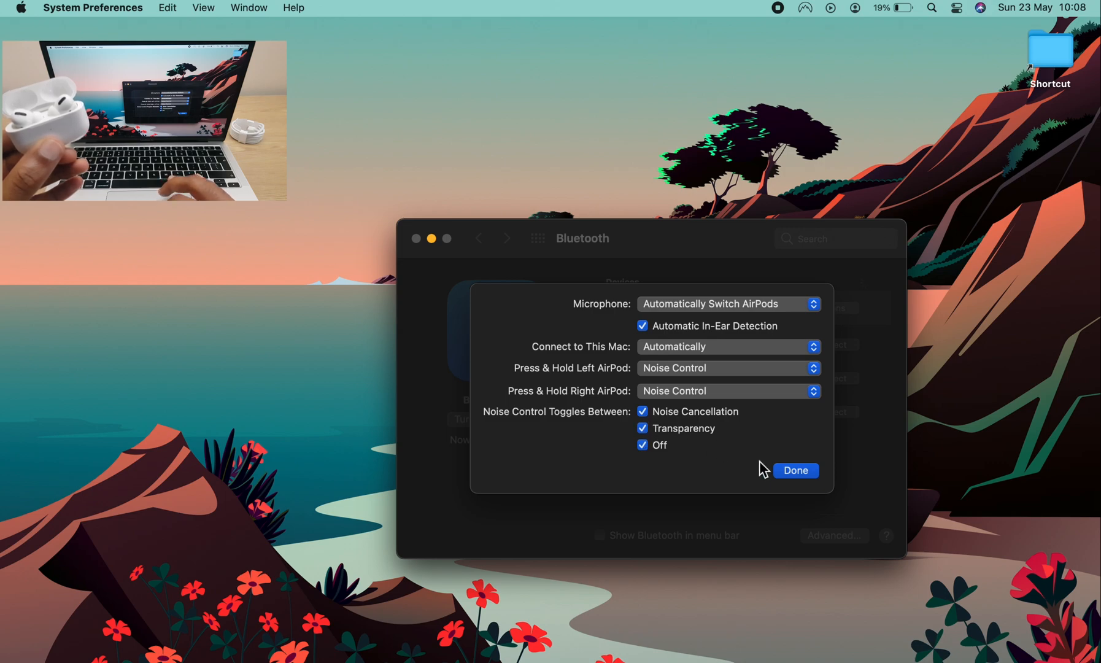
{"action": "left_click", "coordinate": [783, 470]}
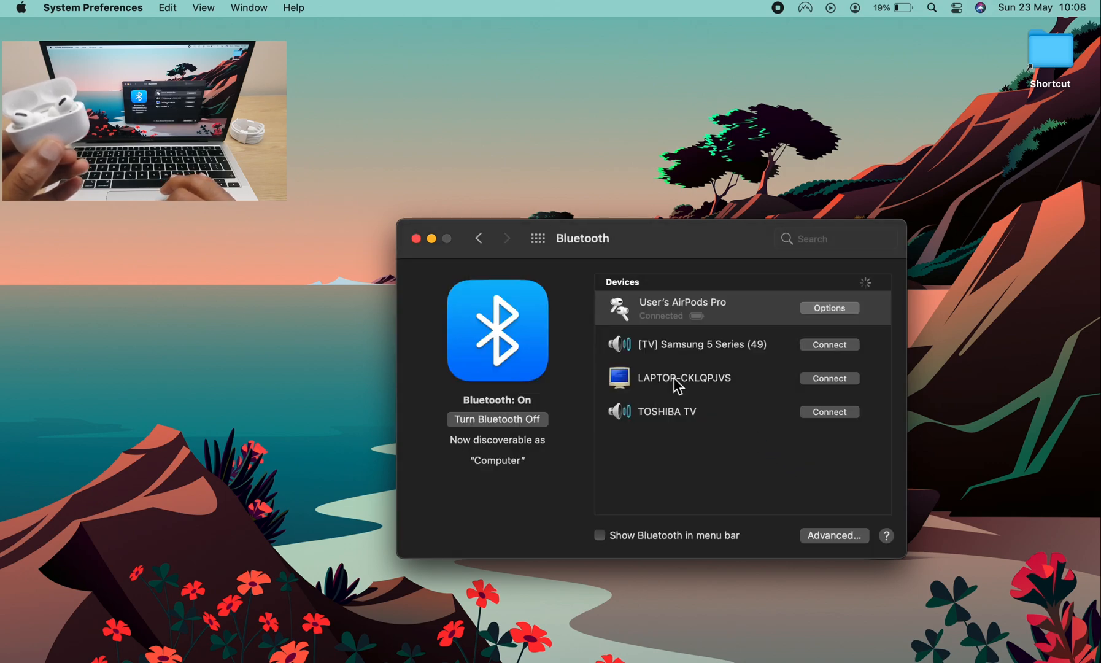
Close Bluetooth preferences and show the AirPods Pro listening modes in Control Center's Bluetooth panel.
{"action": "left_click", "coordinate": [416, 239]}
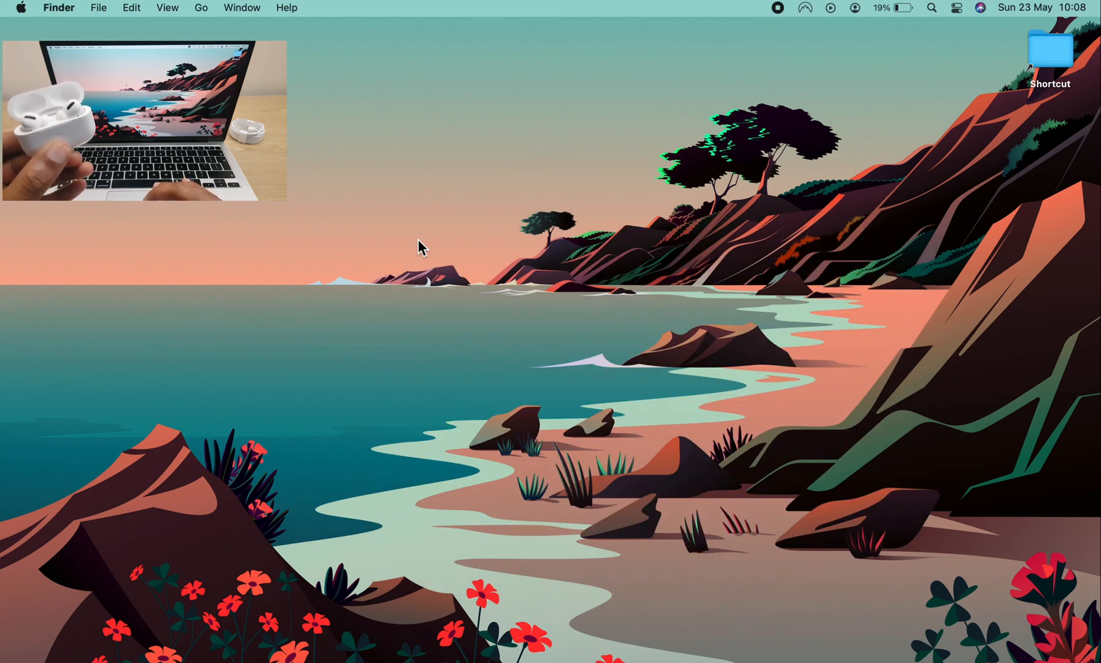
{"action": "left_click", "coordinate": [956, 8]}
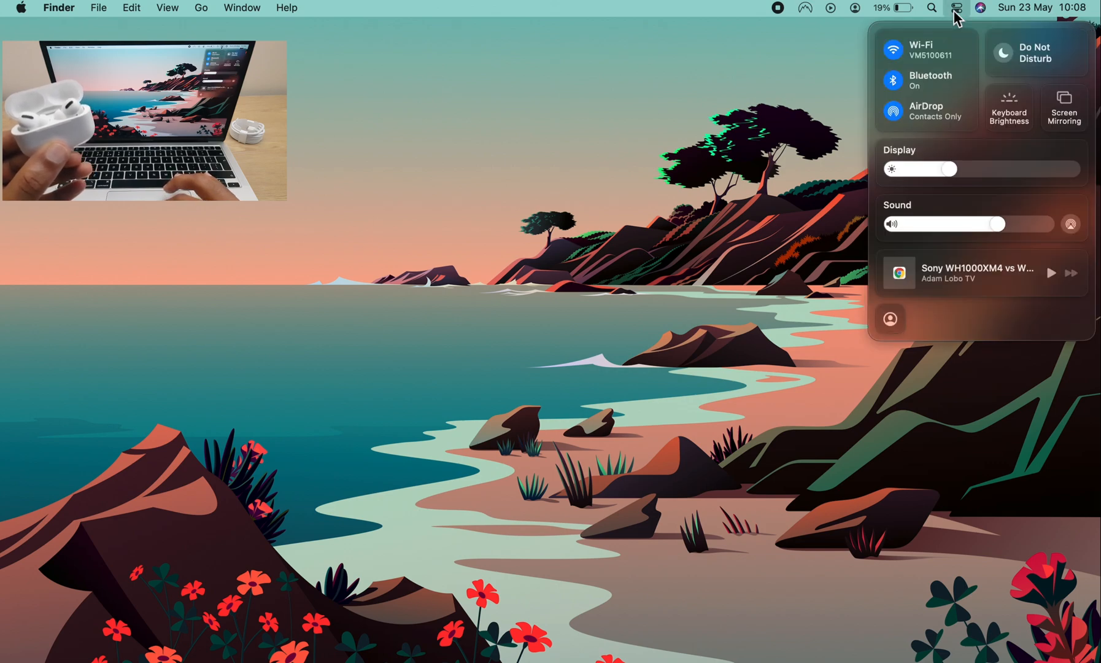
{"action": "mouse_move", "coordinate": [929, 81]}
{"action": "left_click", "coordinate": [940, 82]}
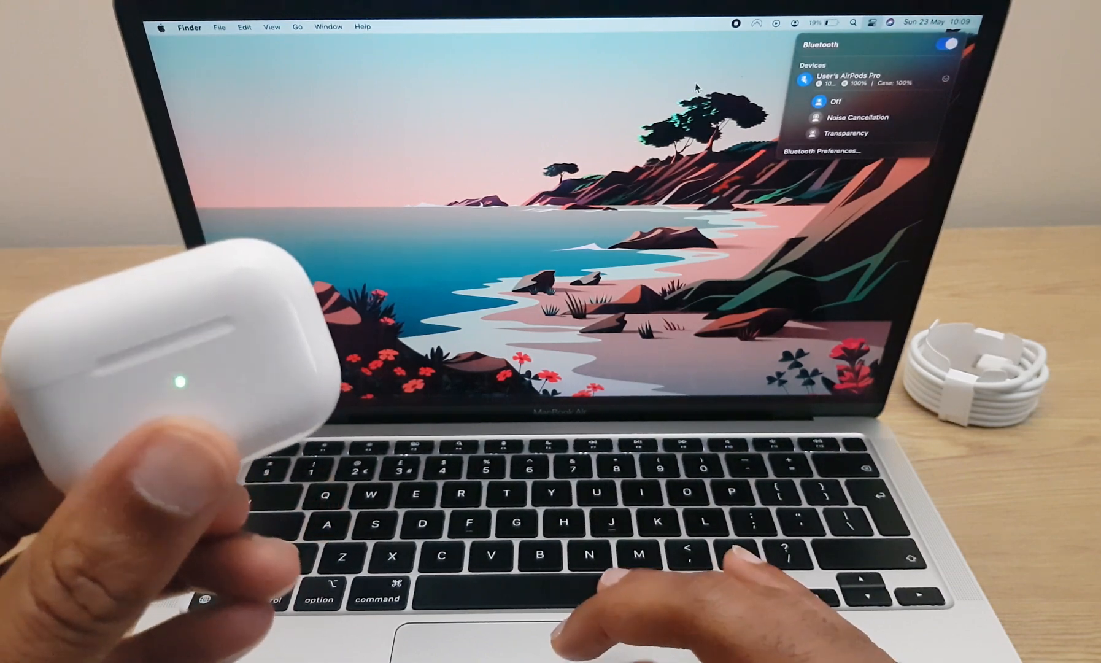
Return to Bluetooth Preferences and remove the AirPods Pro with Forget Device.
{"action": "left_click", "coordinate": [842, 154]}
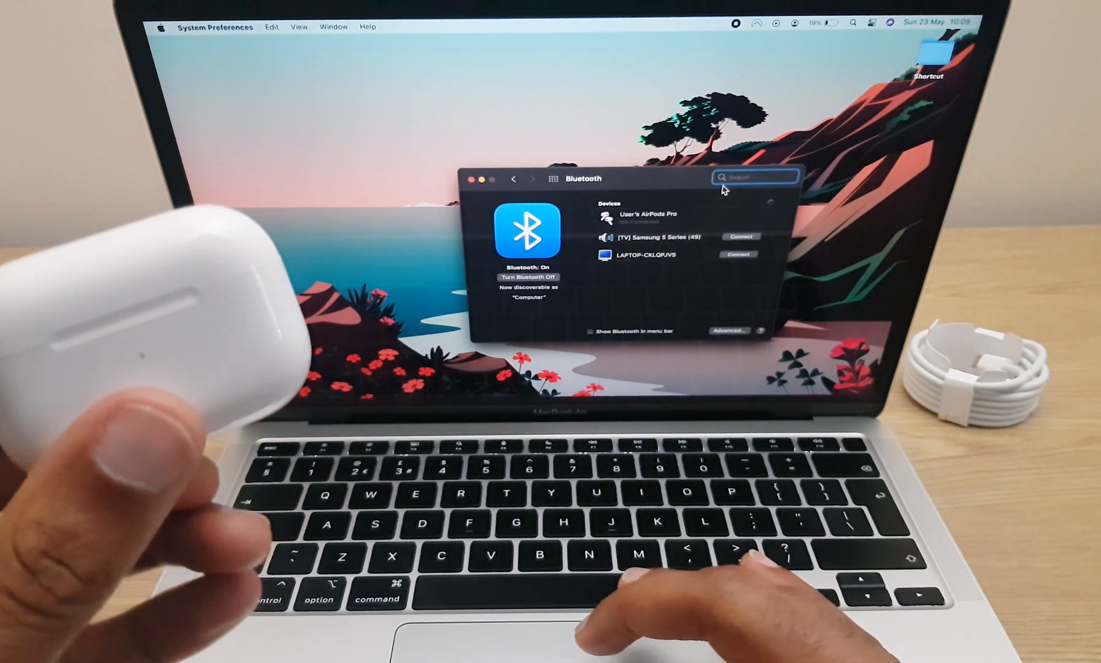
{"action": "mouse_move", "coordinate": [654, 217]}
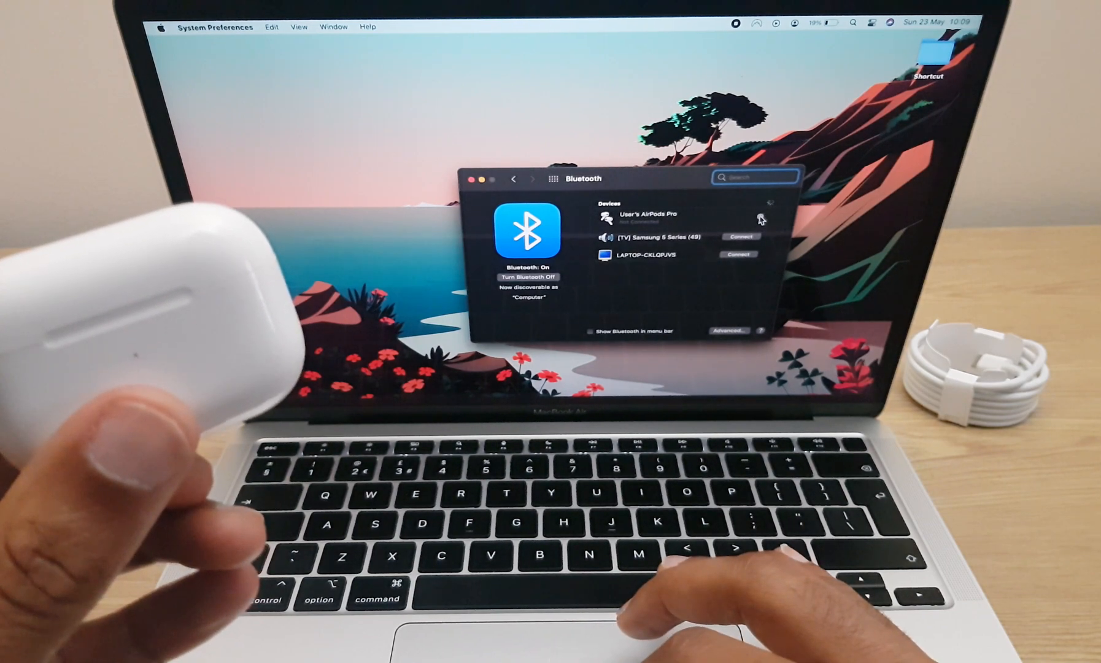
{"action": "left_click", "coordinate": [761, 217]}
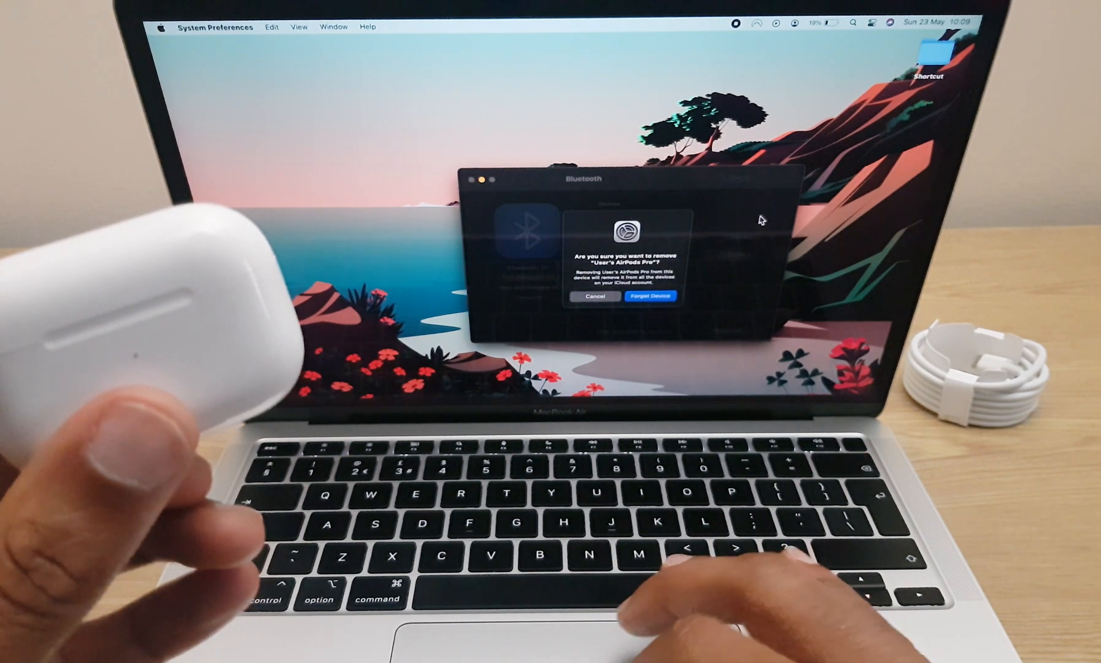
{"action": "left_click", "coordinate": [651, 296]}
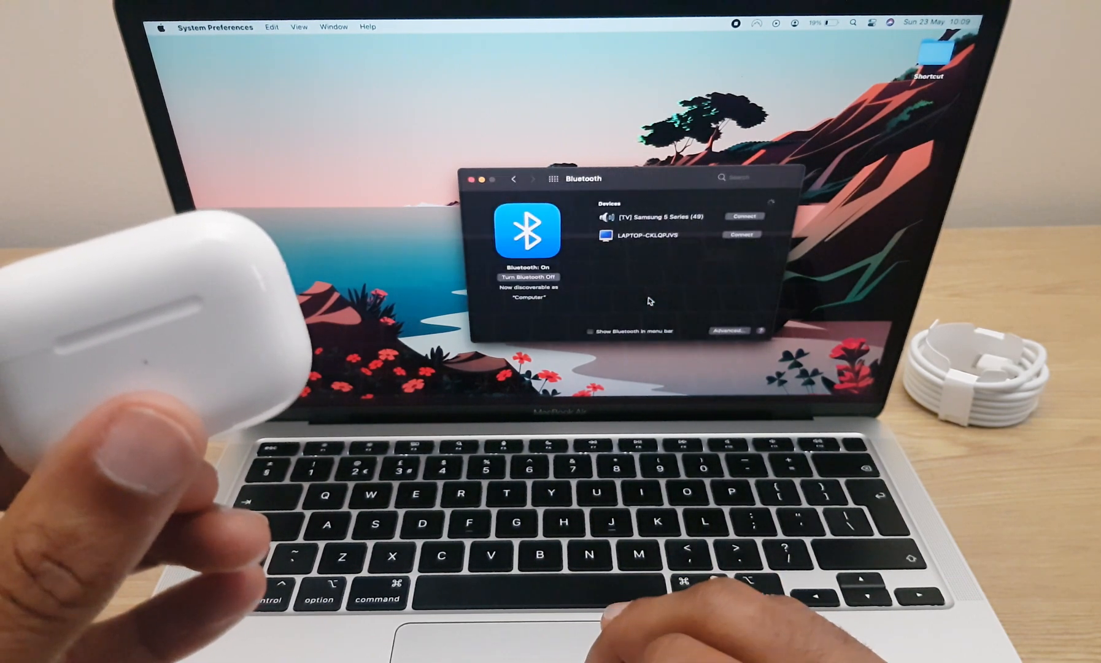